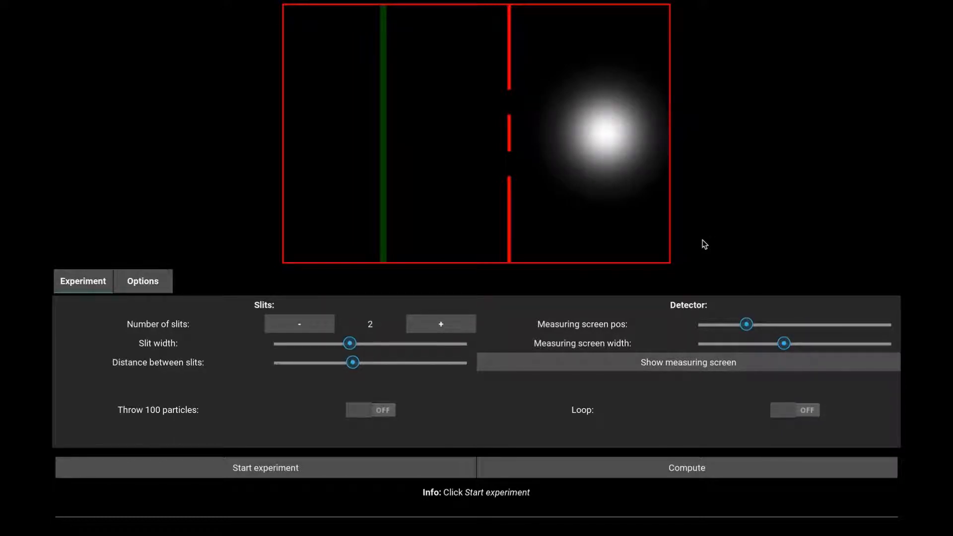
# Step: Return to two slits, narrow them and bring them closer, and move the measuring screen right
pyautogui.click(423, 330)
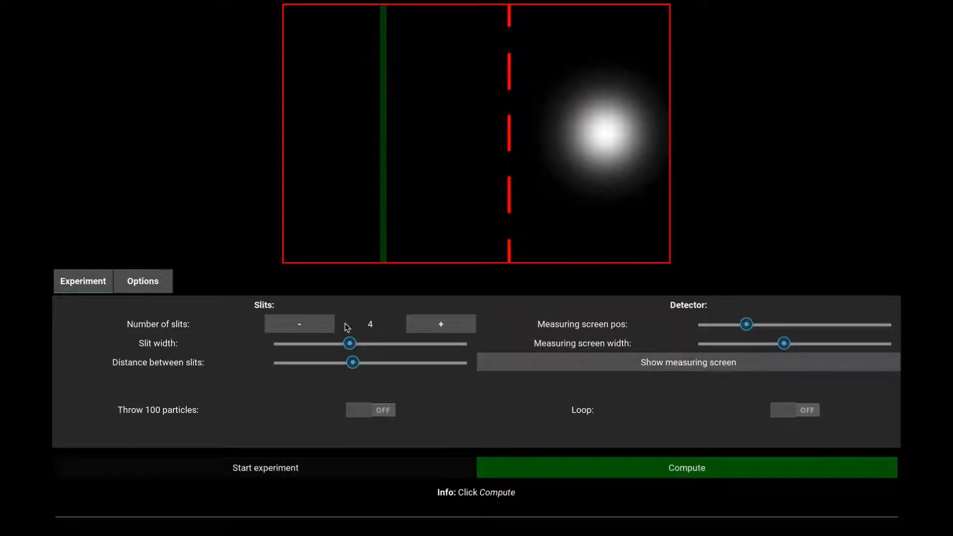
pyautogui.click(321, 322)
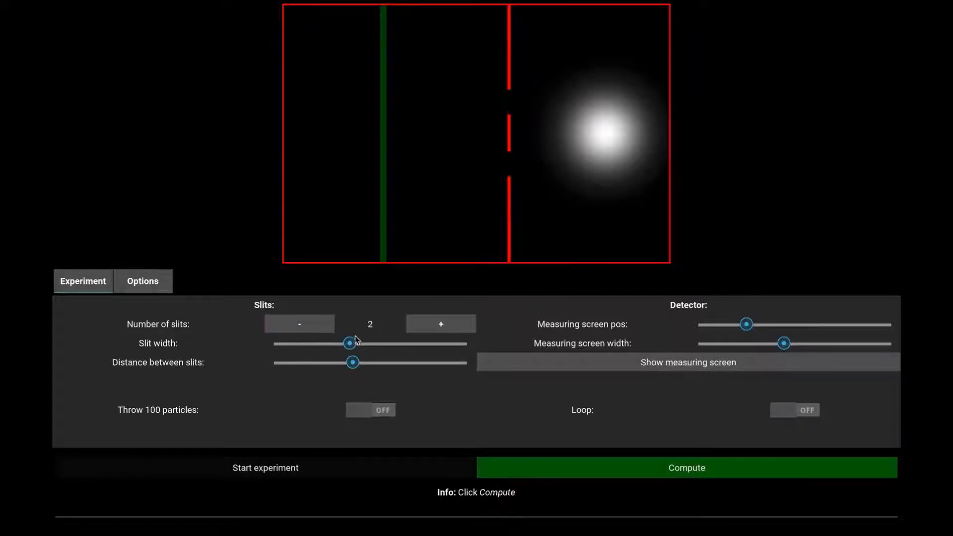
pyautogui.moveTo(350, 344); pyautogui.dragTo(325, 345)
pyautogui.moveTo(353, 362); pyautogui.dragTo(296, 365)
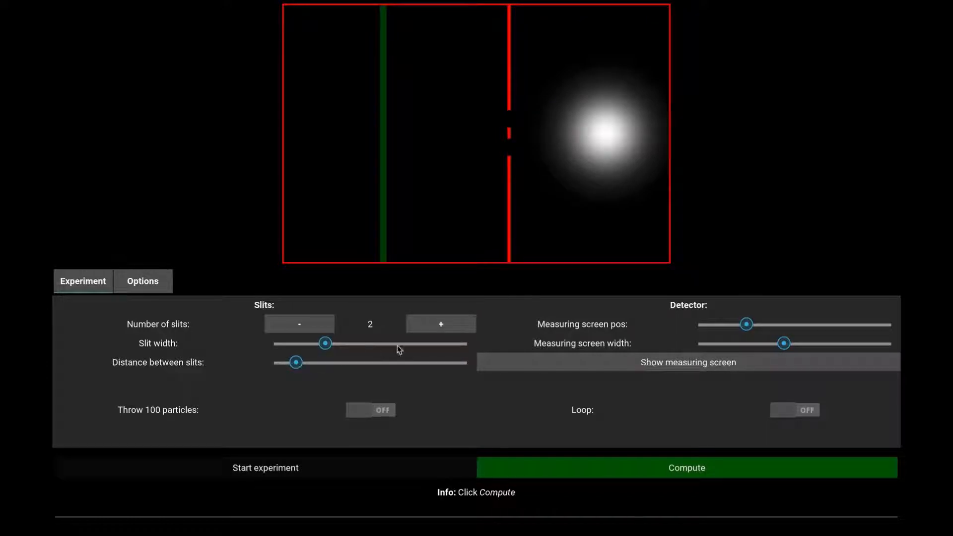
pyautogui.moveTo(747, 325)
pyautogui.mouseDown()
pyautogui.moveTo(832, 326)
pyautogui.moveTo(734, 325)
pyautogui.moveTo(748, 325)
pyautogui.mouseUp()
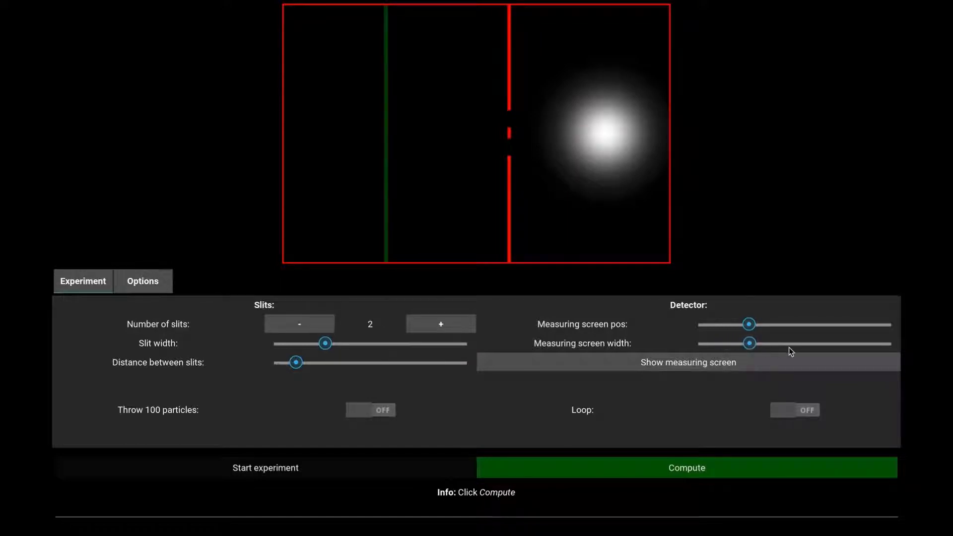
# Step: Widen the measuring screen and compute the closer two-slit setup
pyautogui.moveTo(778, 344)
pyautogui.mouseDown()
pyautogui.moveTo(844, 345)
pyautogui.moveTo(763, 344)
pyautogui.mouseUp()
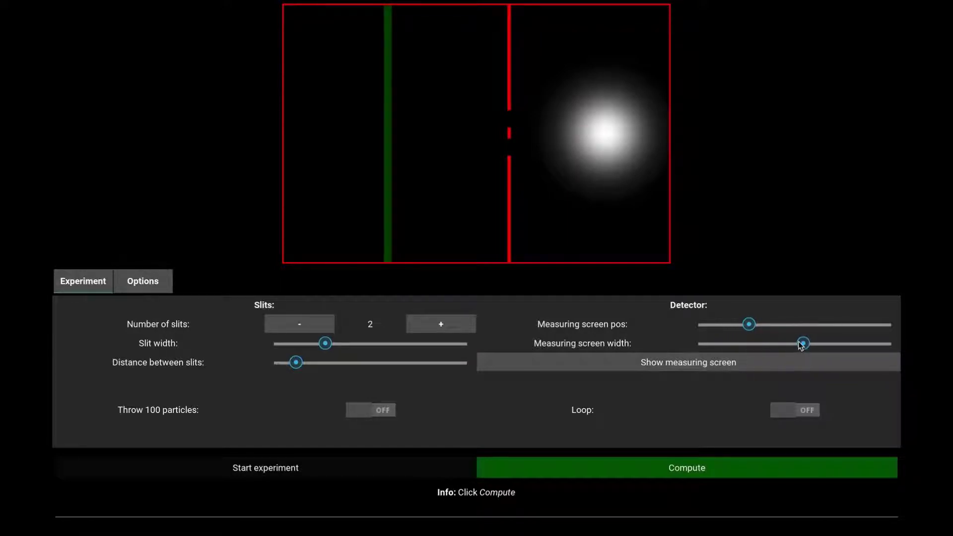
pyautogui.click(648, 465)
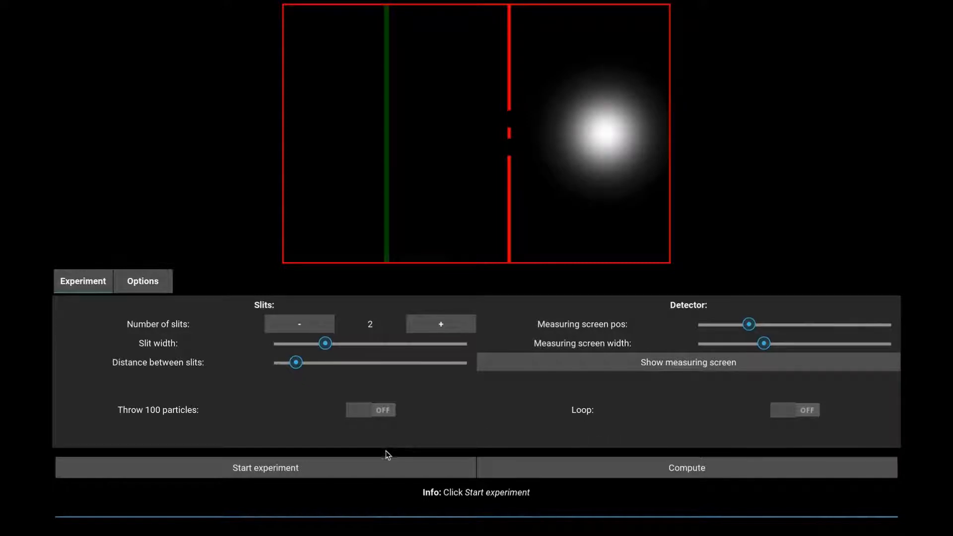
# Step: Run the experiment twice, then again with Throw 100 particles ON, leaving detector hits
pyautogui.click(369, 469)
pyautogui.click(369, 468)
pyautogui.click(368, 412)
pyautogui.click(361, 469)
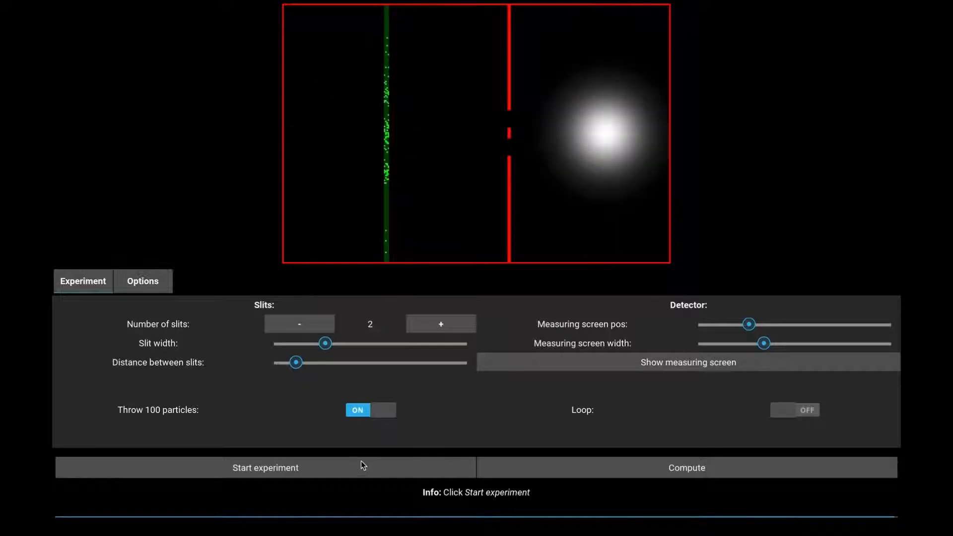
pyautogui.click(160, 289)
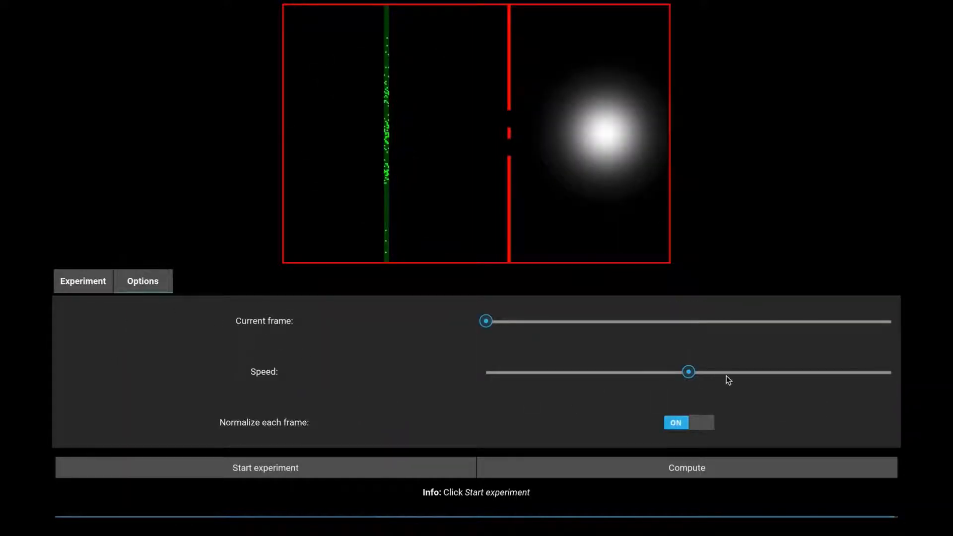
# Step: Raise the playback Speed slider near maximum and return to the Experiment settings
pyautogui.moveTo(689, 372); pyautogui.dragTo(834, 372)
pyautogui.click(92, 287)
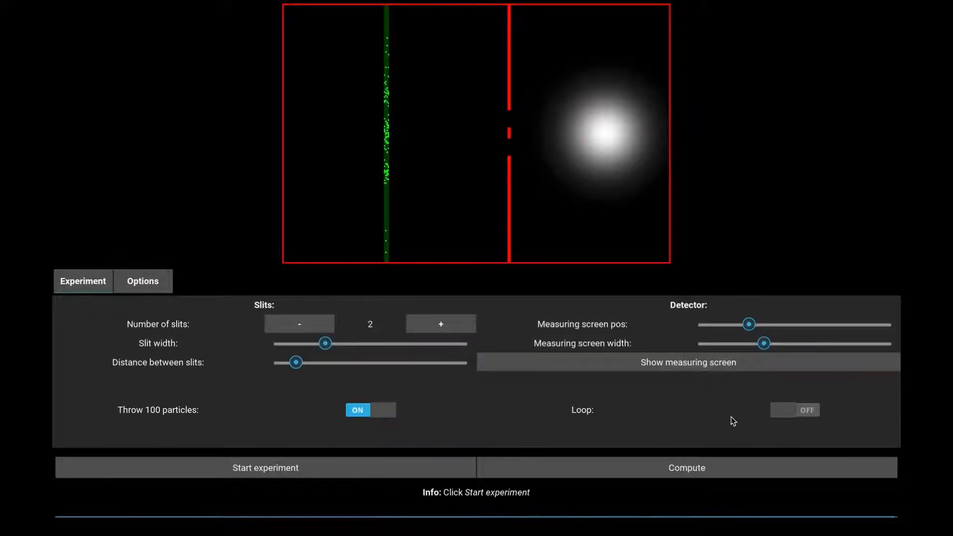
# Step: Switch Loop ON, start the 100-particle experiment and pause it
pyautogui.click(784, 413)
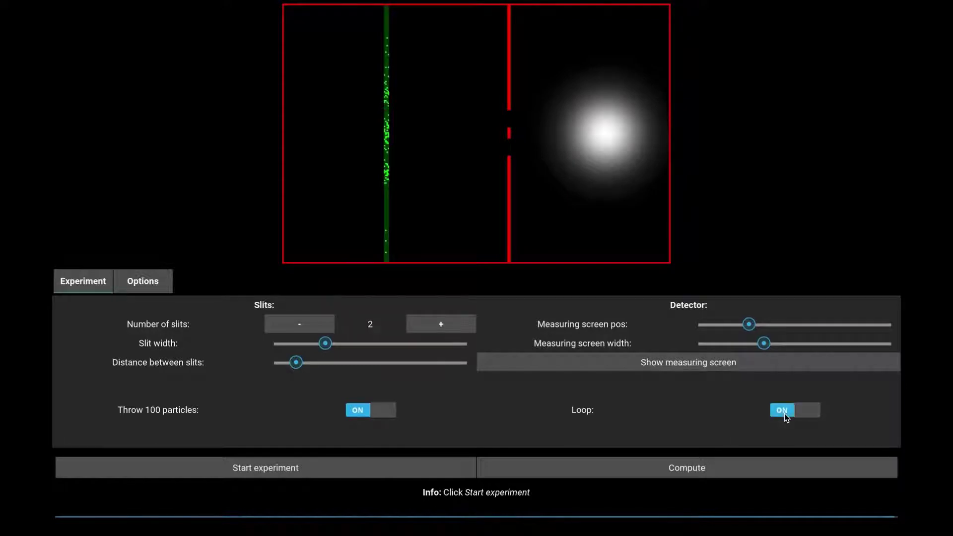
pyautogui.click(367, 468)
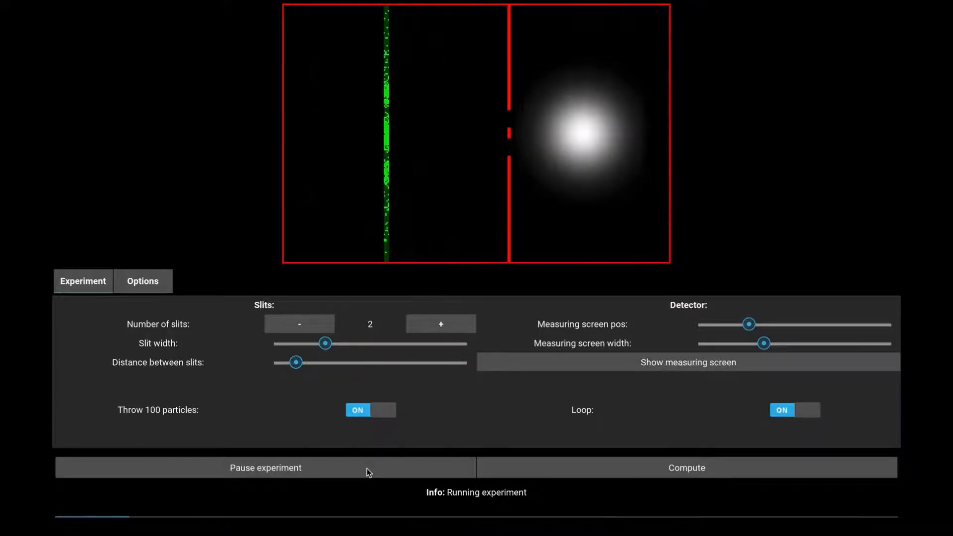
pyautogui.click(366, 471)
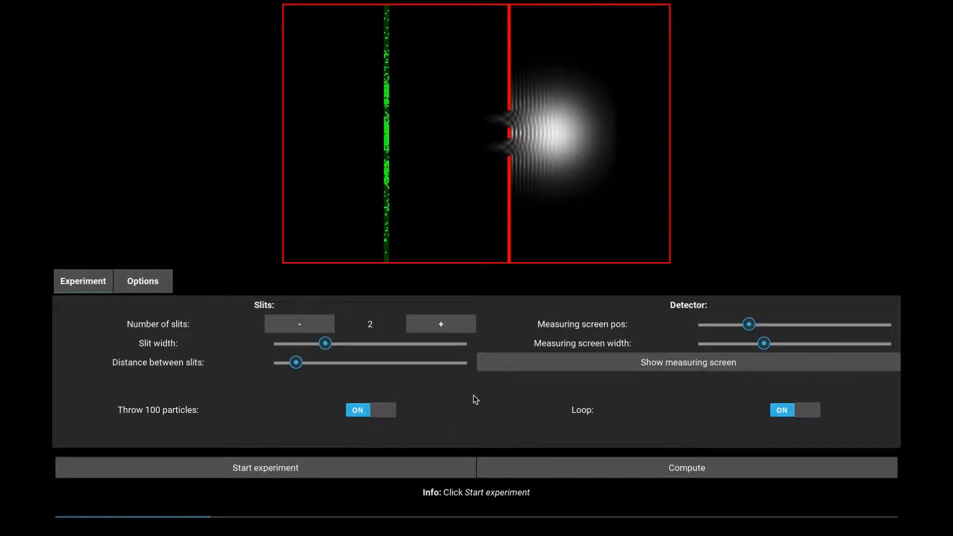
# Step: Show the measuring screen with the recorded detector hits
pyautogui.click(635, 357)
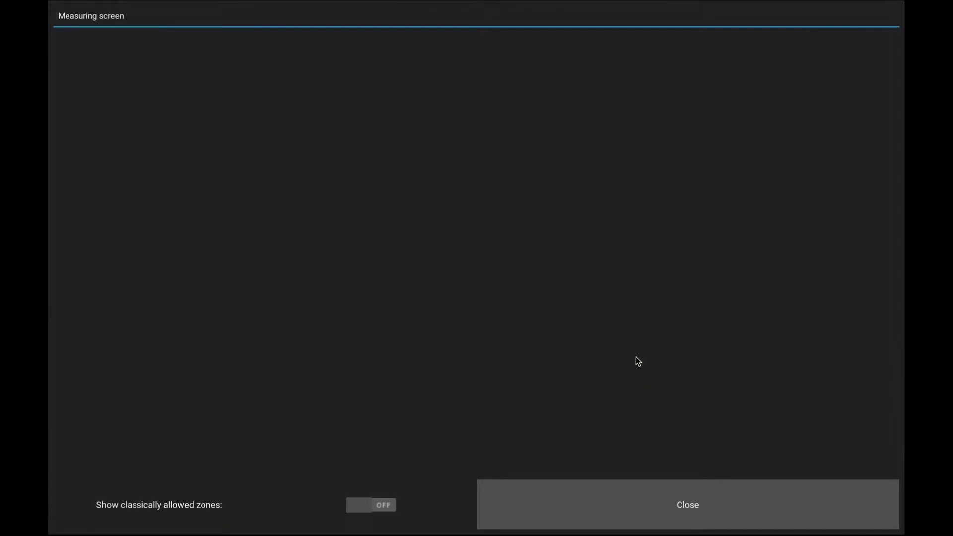